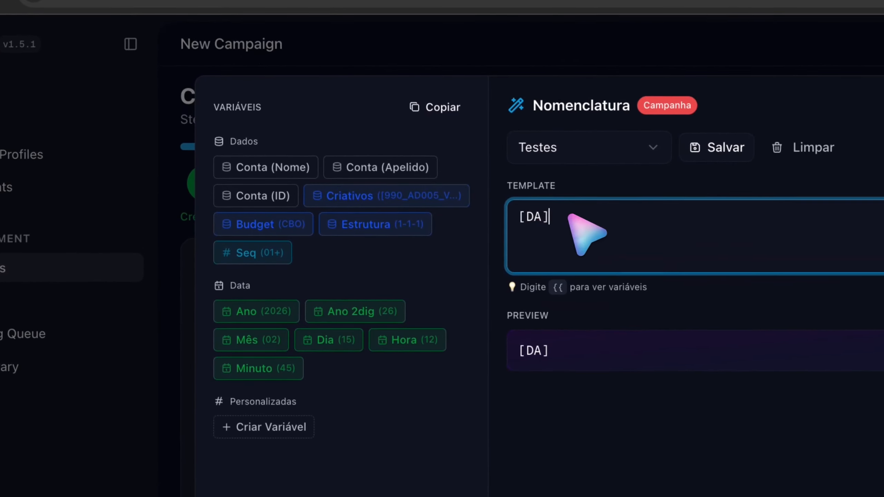
pyautogui.click(557, 288)
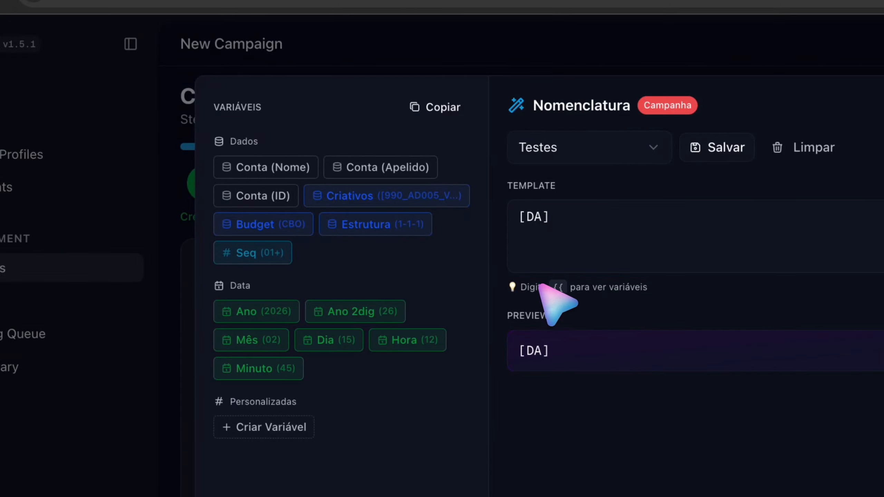
pyautogui.click(560, 243)
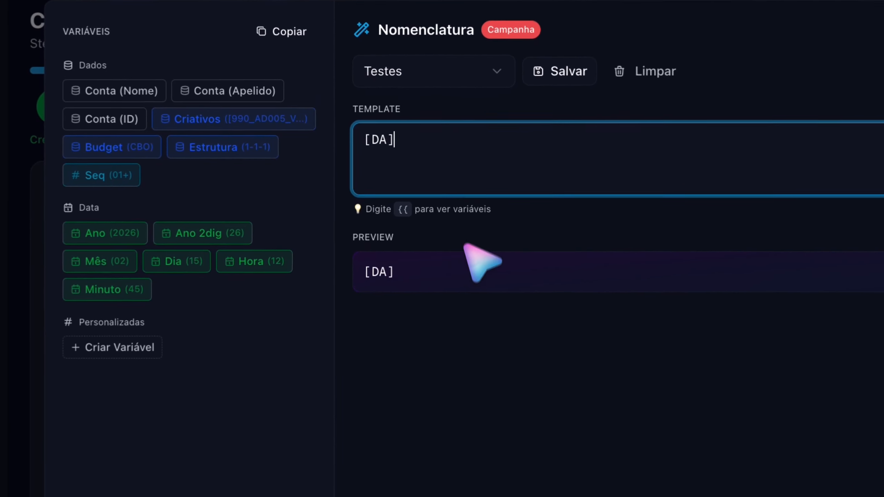
# Step: Switch to Meta Ads Manager for the reference campaign name and replace the DirectAds template text with [[990_AD001_V01]][CAT|ABO][1-5-1][26_02_14][17_25]
pyautogui.hotkey('alt', 'space')
pyautogui.write('ad')
pyautogui.press('Return')
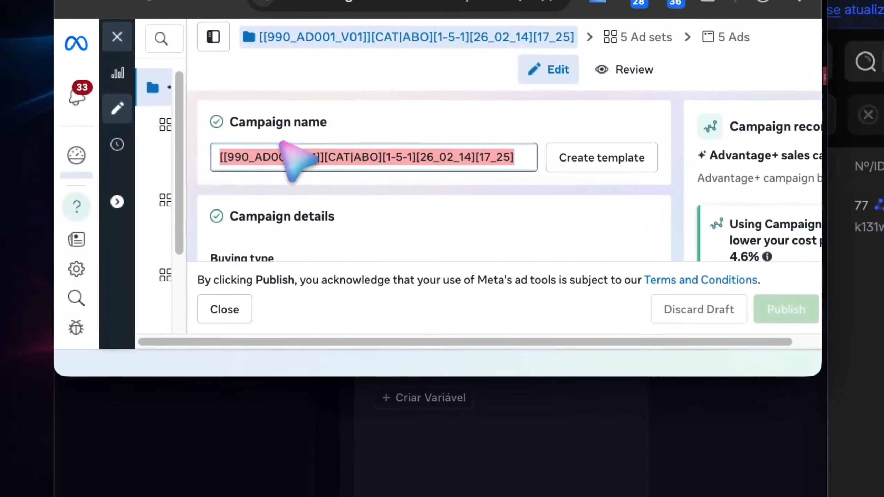
pyautogui.click(253, 118)
pyautogui.click(455, 160)
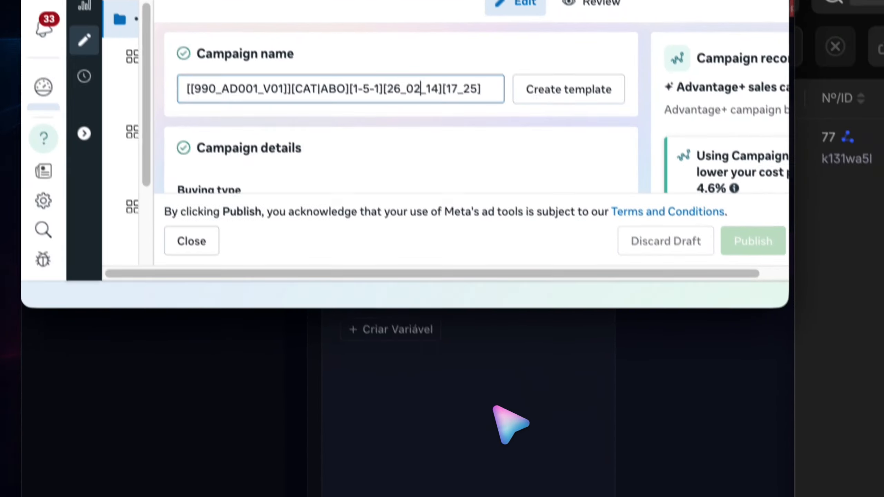
pyautogui.click(527, 478)
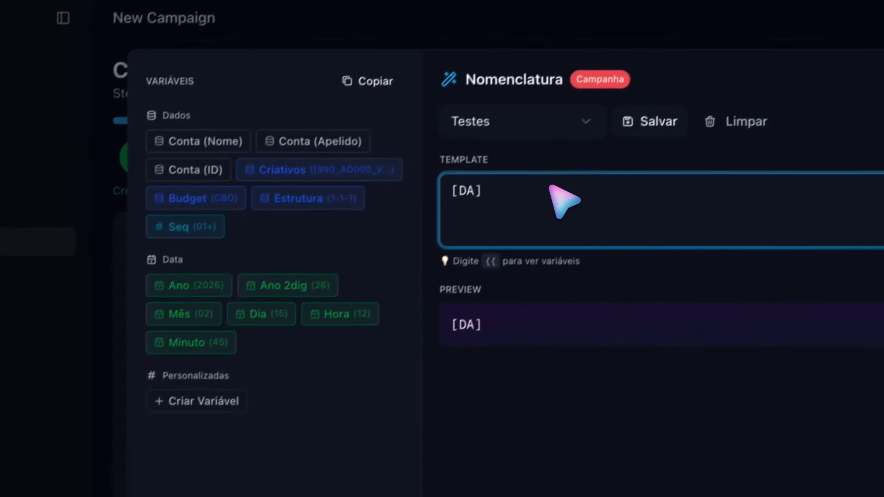
pyautogui.press('super+a')
pyautogui.write('[[990_AD001_V01]][CAT|ABO][1-5-1][26_02_14][17_25]')
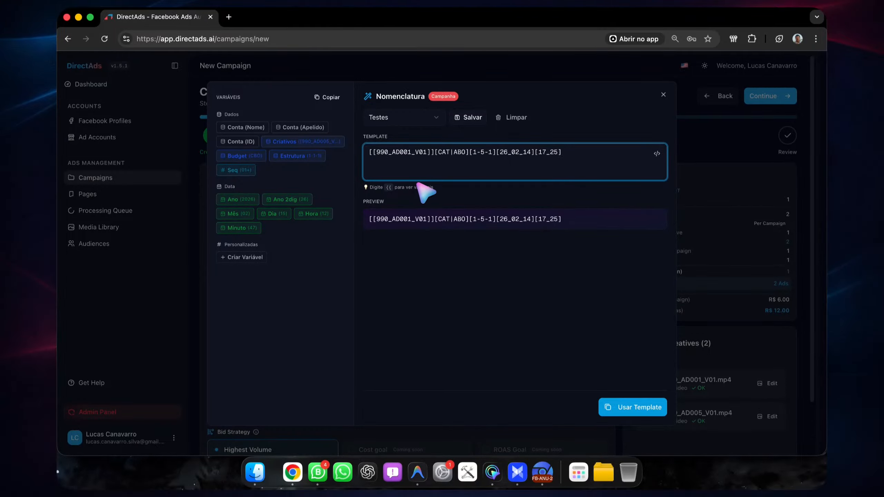
# Step: Insert the Criativos variable on a separate line below the reference name in the campaign template
pyautogui.moveTo(376, 152); pyautogui.dragTo(442, 150)
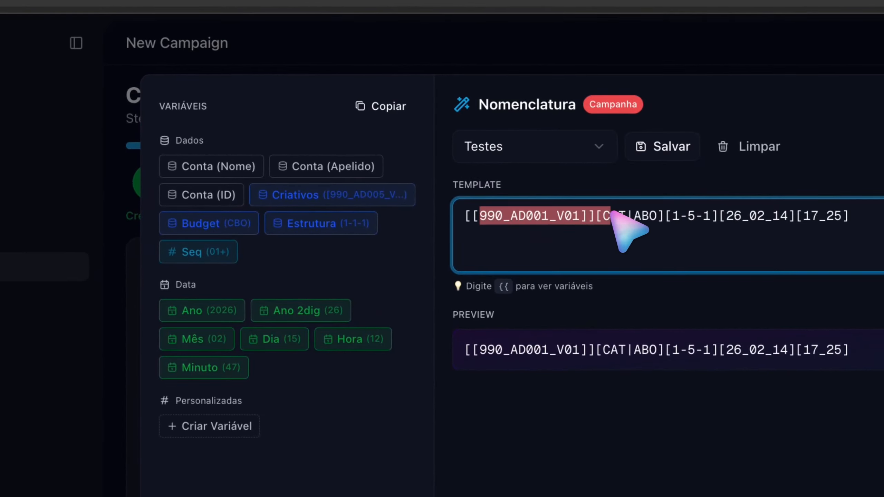
pyautogui.click(611, 213)
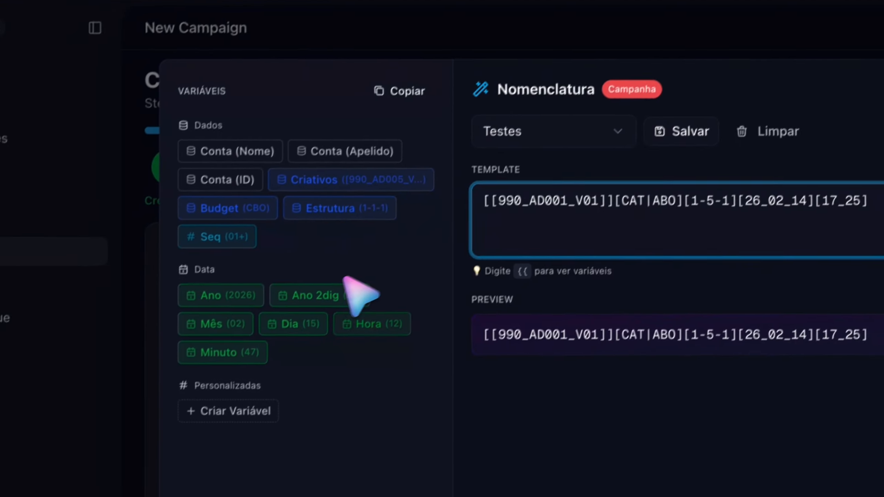
pyautogui.doubleClick(628, 154)
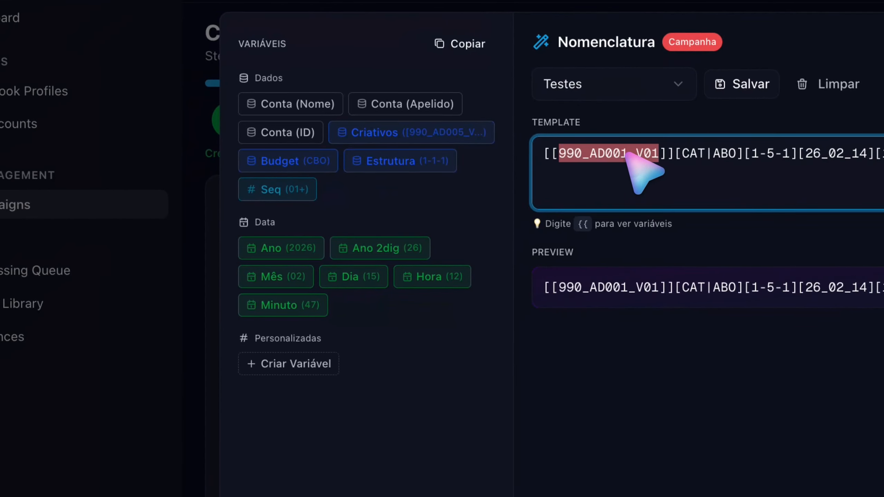
pyautogui.click(601, 202)
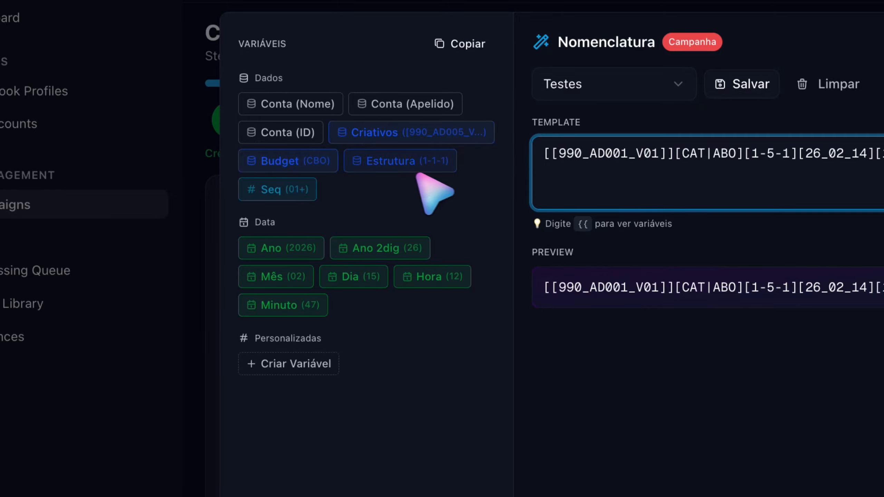
pyautogui.click(391, 136)
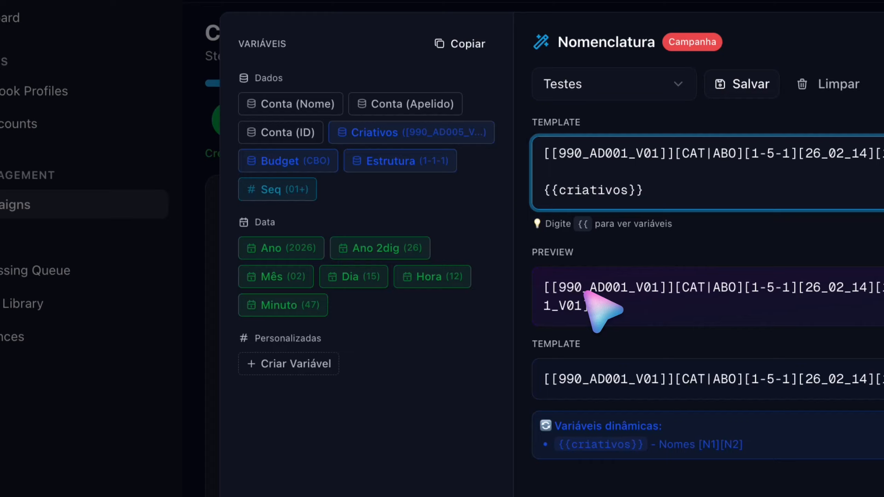
pyautogui.moveTo(551, 379); pyautogui.dragTo(674, 379)
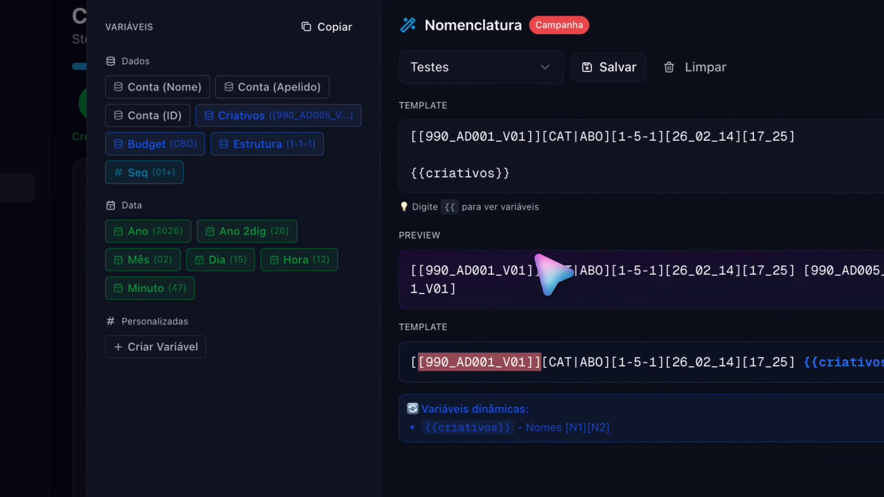
# Step: Append the Budget variable in square brackets after {{criativos}} in the template
pyautogui.click(539, 171)
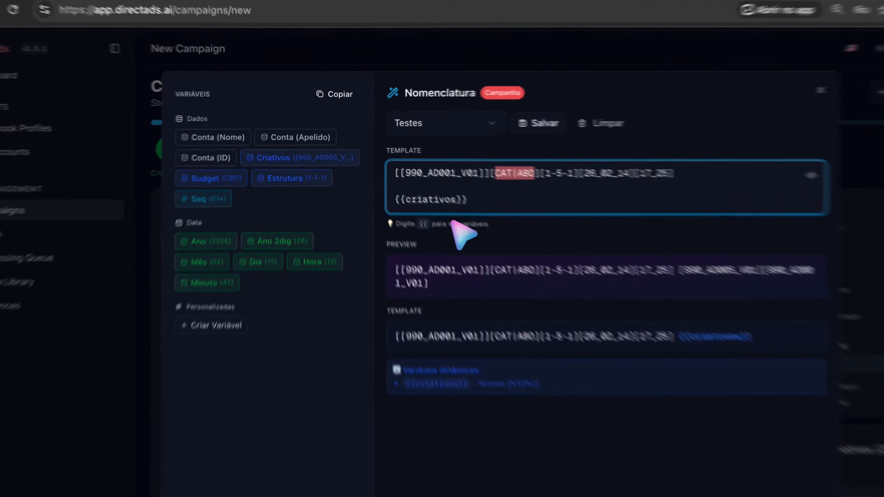
pyautogui.click(442, 174)
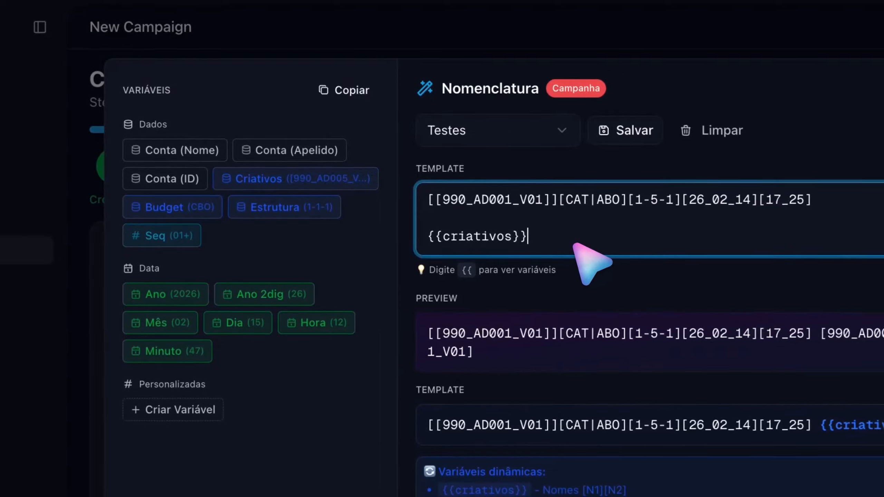
pyautogui.write('[')
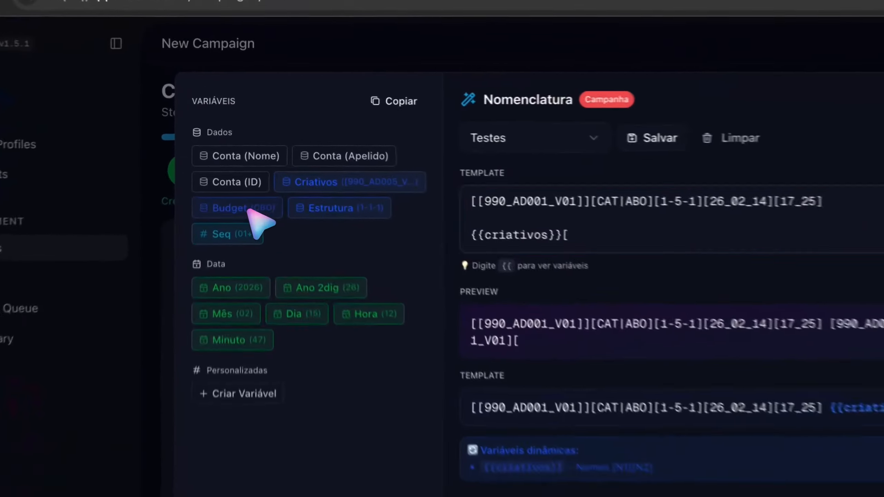
pyautogui.click(244, 156)
pyautogui.write(']')
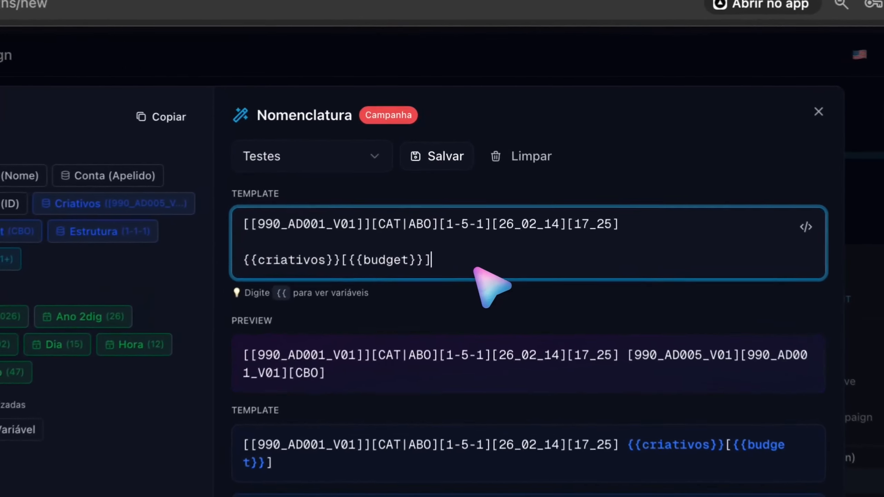
# Step: Append the Estrutura variable in square brackets after [{{budget}}] in the template
pyautogui.click(468, 153)
pyautogui.moveTo(439, 232); pyautogui.dragTo(500, 229)
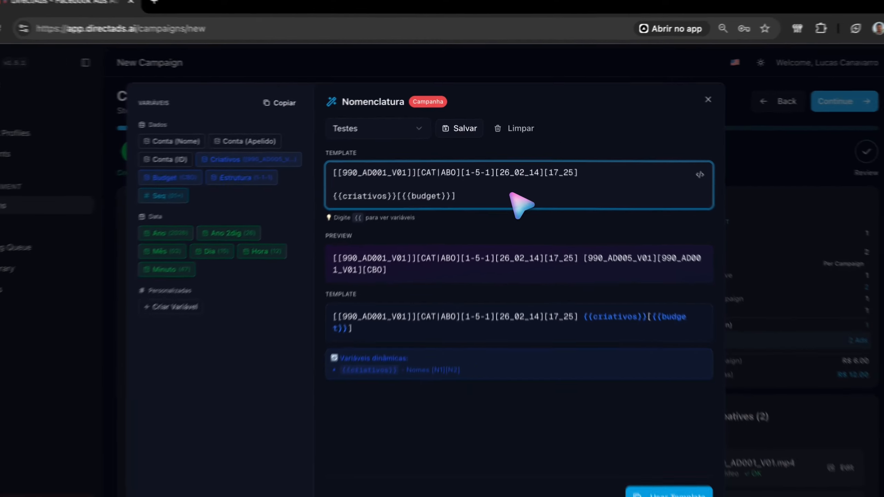
pyautogui.write('[')
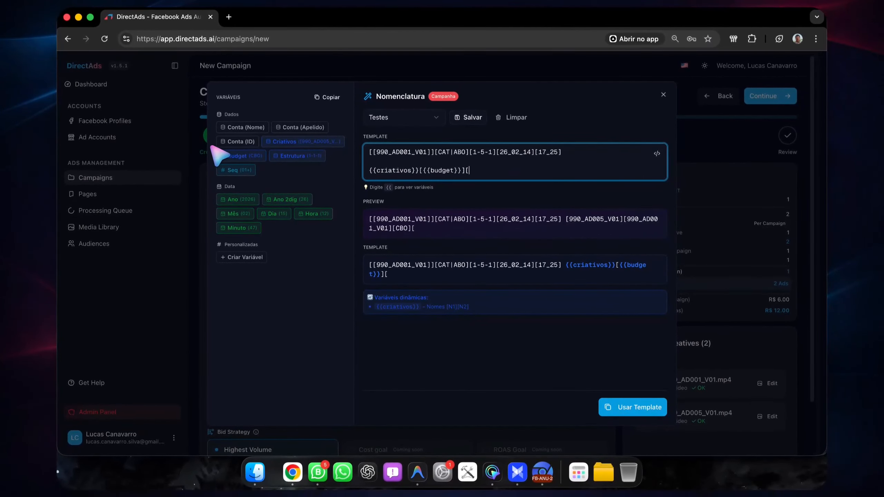
pyautogui.click(293, 156)
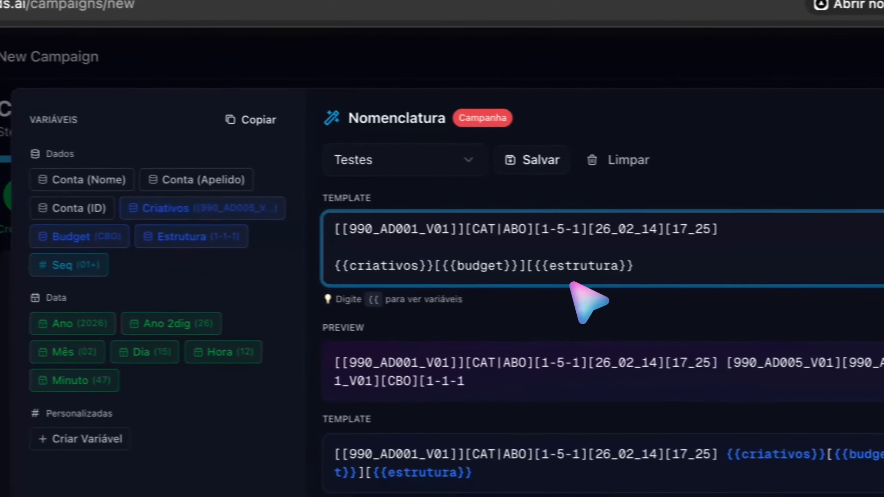
pyautogui.click(498, 241)
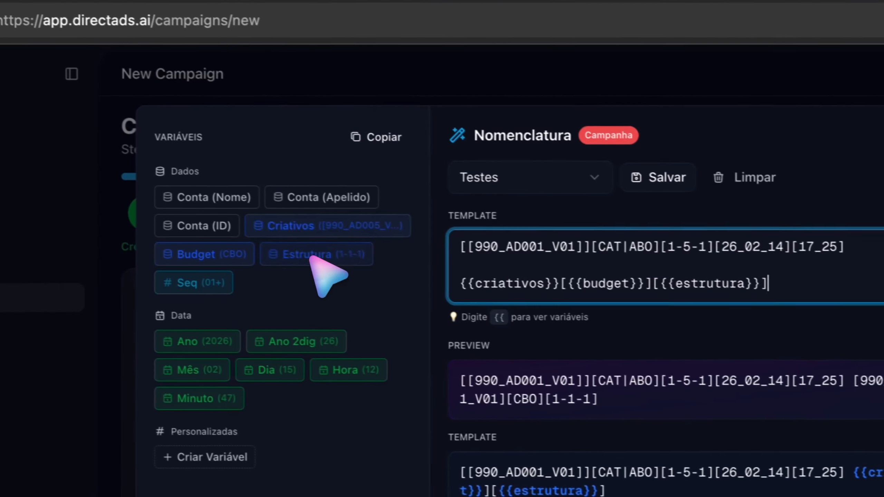
pyautogui.click(10, 178)
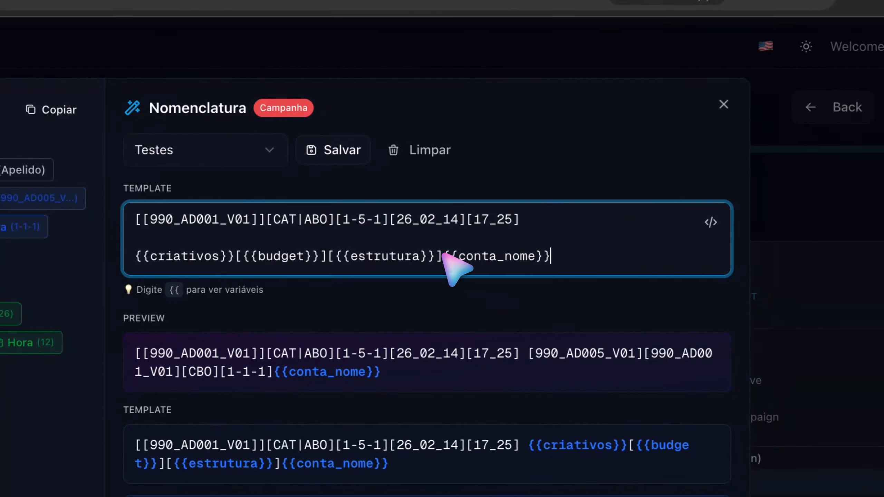
pyautogui.press('BackSpace')
pyautogui.press('BackSpace')
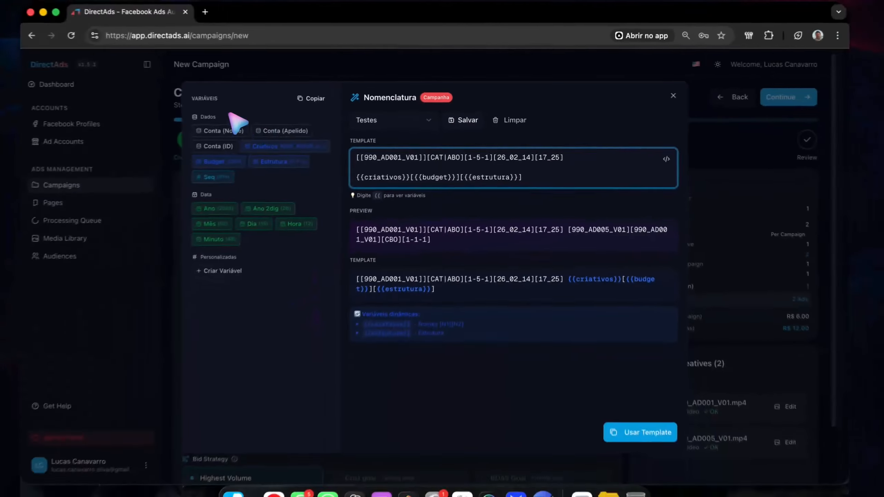
# Step: Append the Conta (Apelido) variable in square brackets after [{{estrutura}}] in the template
pyautogui.click(279, 131)
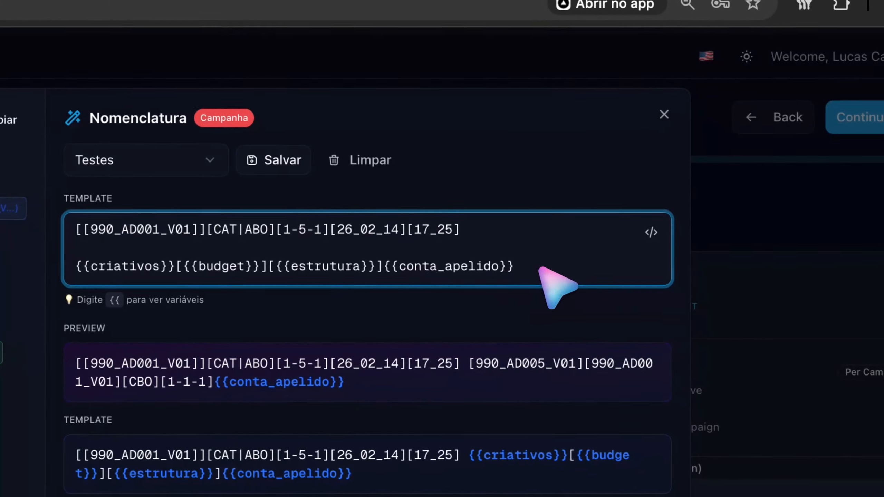
pyautogui.doubleClick(433, 273)
pyautogui.click(525, 268)
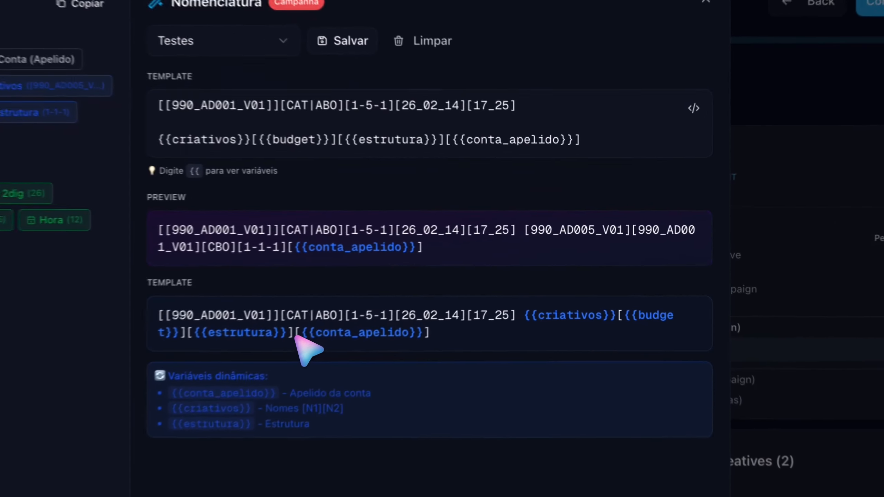
# Step: Append a bracketed date block [{{ano2}}_{{mes}}_{{dia}}] to the template using the two-digit year, month and day variables
pyautogui.click(590, 141)
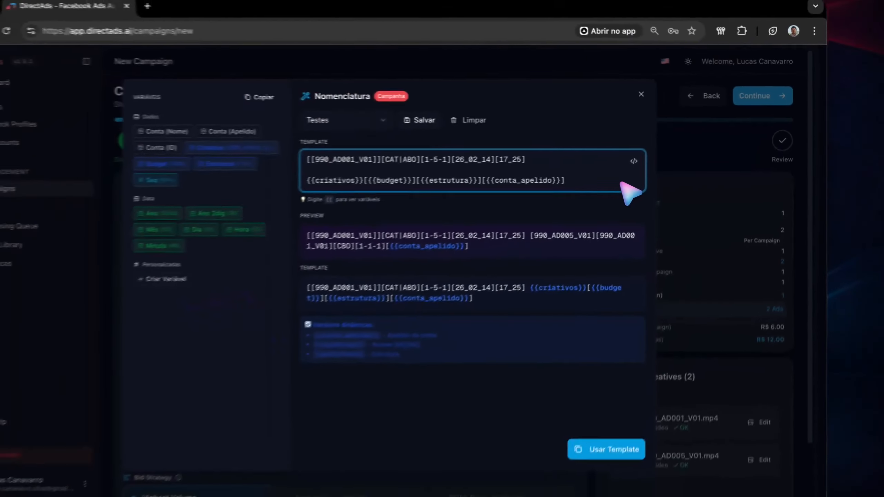
pyautogui.write('[')
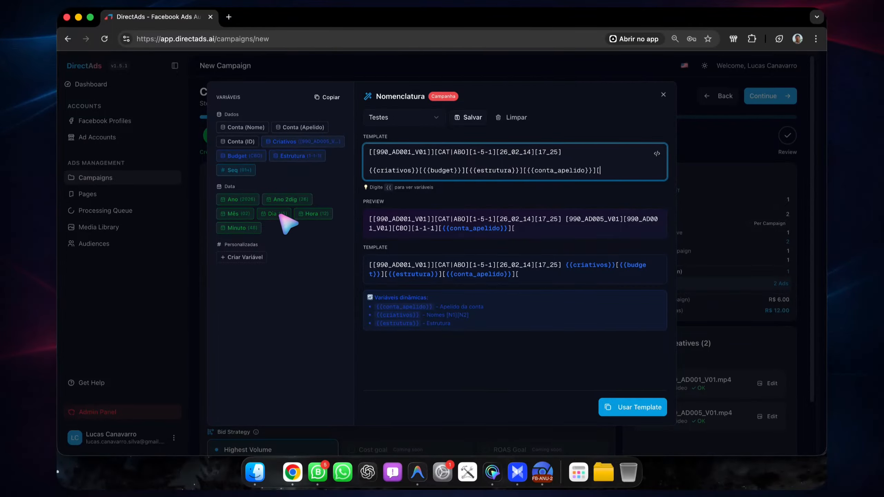
pyautogui.click(287, 200)
pyautogui.write('_')
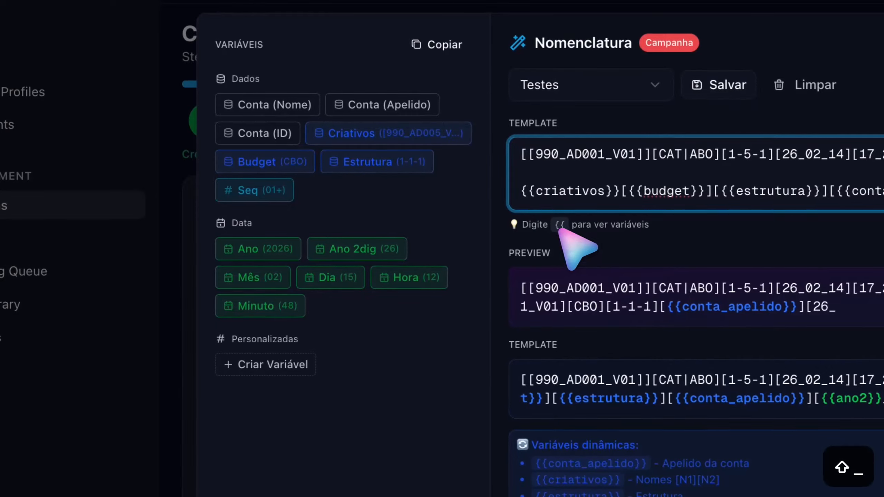
pyautogui.click(244, 278)
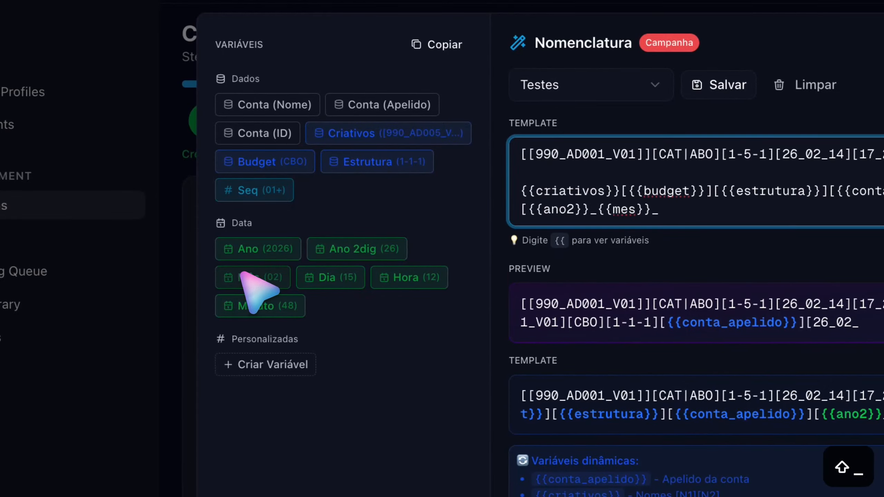
pyautogui.click(329, 276)
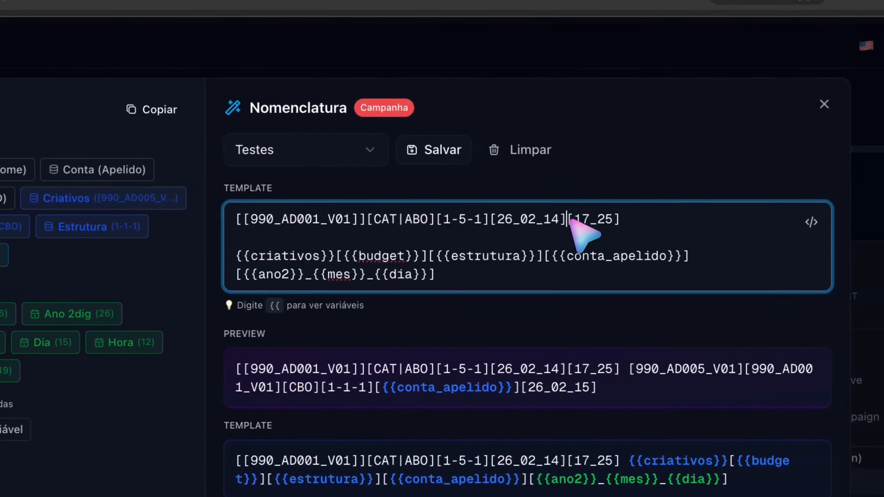
pyautogui.moveTo(569, 217); pyautogui.dragTo(630, 218)
pyautogui.click(599, 222)
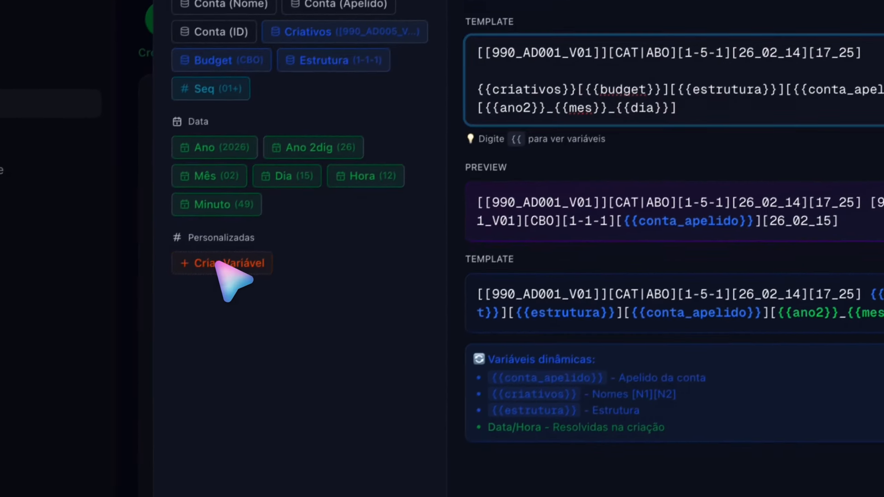
# Step: Create a custom variable named offer and insert it at the end of the campaign template
pyautogui.click(117, 350)
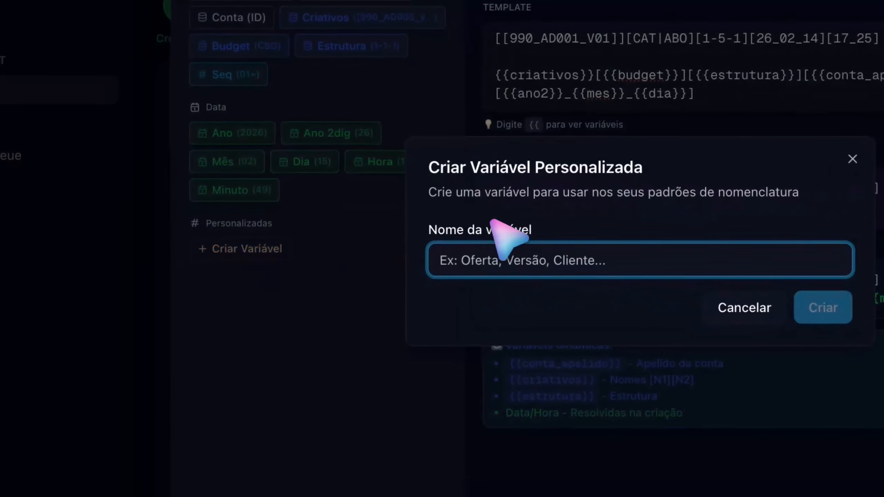
pyautogui.write('offer')
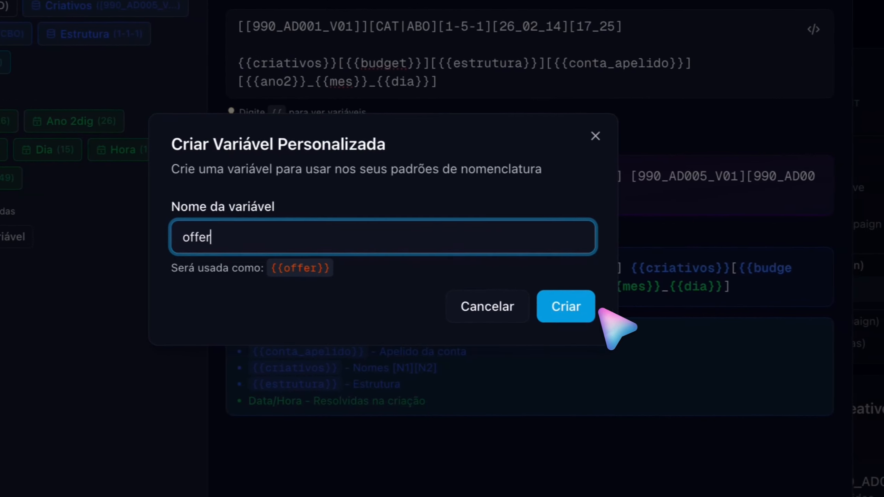
pyautogui.click(825, 317)
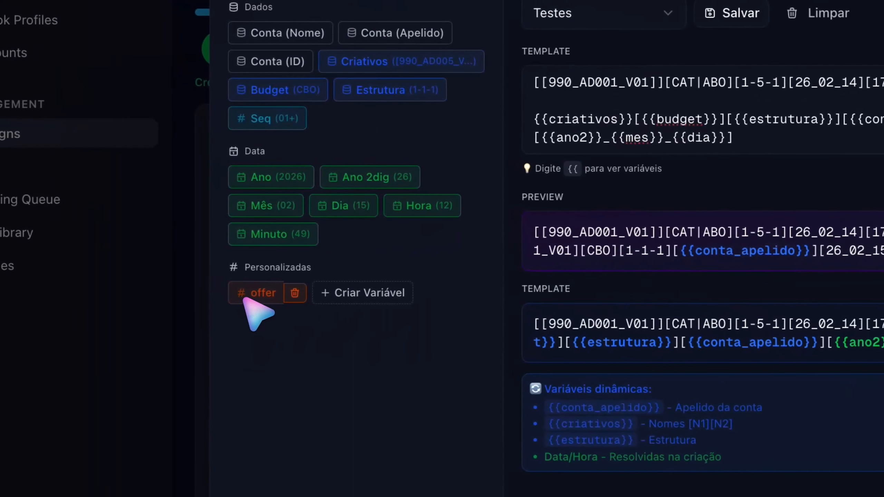
pyautogui.click(83, 264)
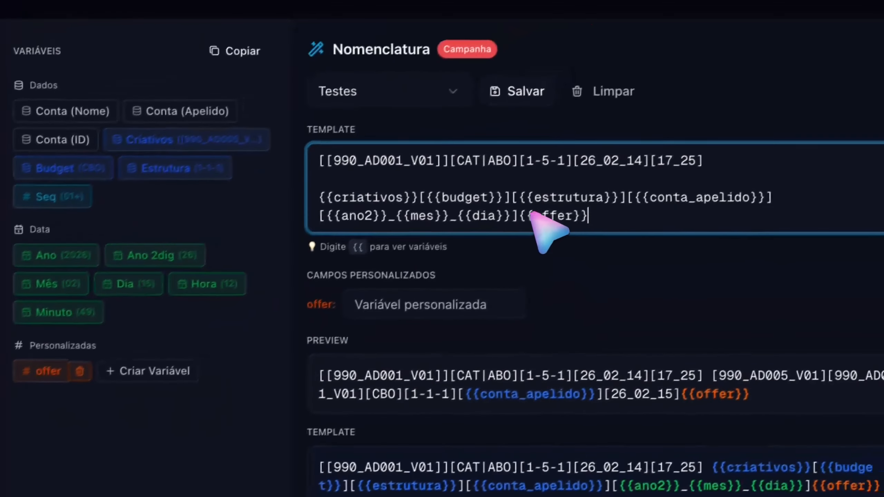
pyautogui.moveTo(521, 216); pyautogui.dragTo(628, 212)
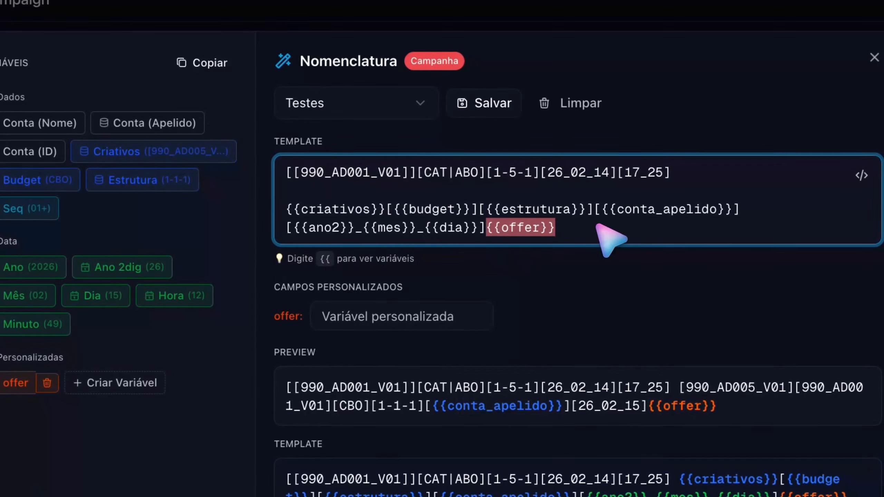
# Step: Move the {{offer}} variable from the template's end to its start, in square brackets before {{criativos}}
pyautogui.press('super+x')
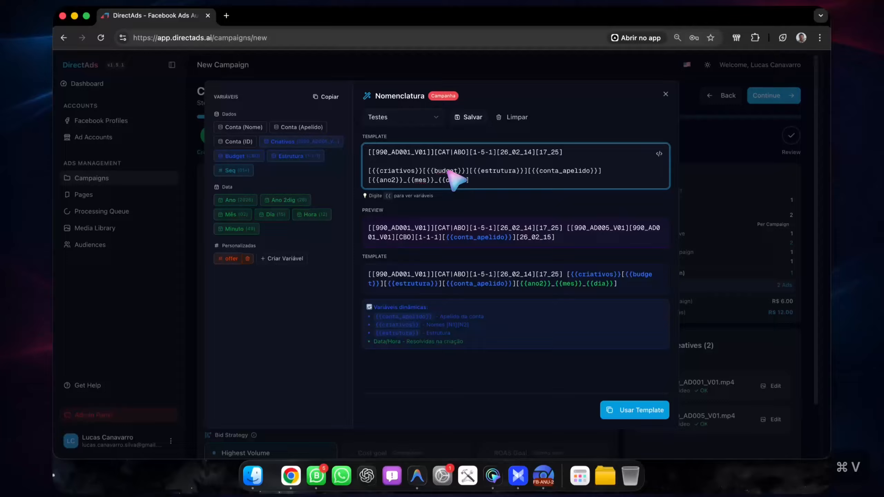
pyautogui.press('super+v')
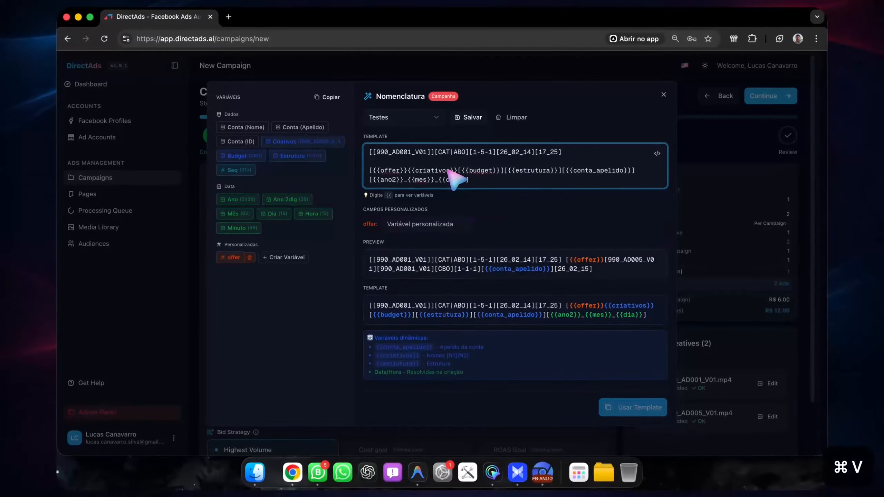
# Step: Delete the pasted sample campaign name and the blank line above the variables in the template
pyautogui.click(370, 153)
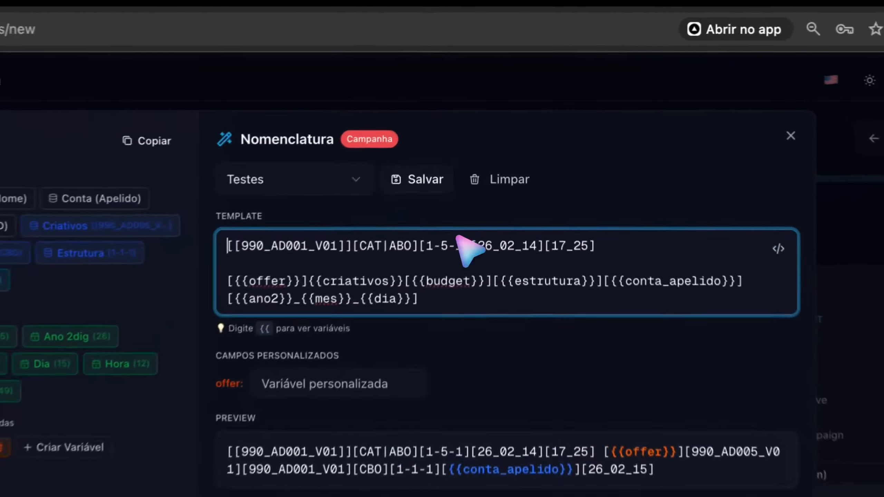
pyautogui.moveTo(562, 153); pyautogui.dragTo(487, 152)
pyautogui.moveTo(451, 257); pyautogui.dragTo(153, 251)
pyautogui.press('BackSpace')
pyautogui.press('BackSpace')
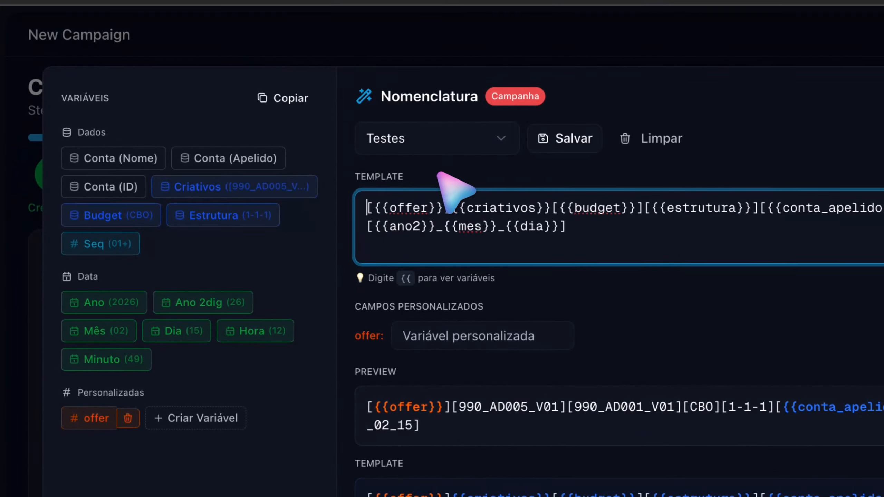
# Step: Set the custom field offer to WL and review the variables in the template and preview
pyautogui.click(488, 335)
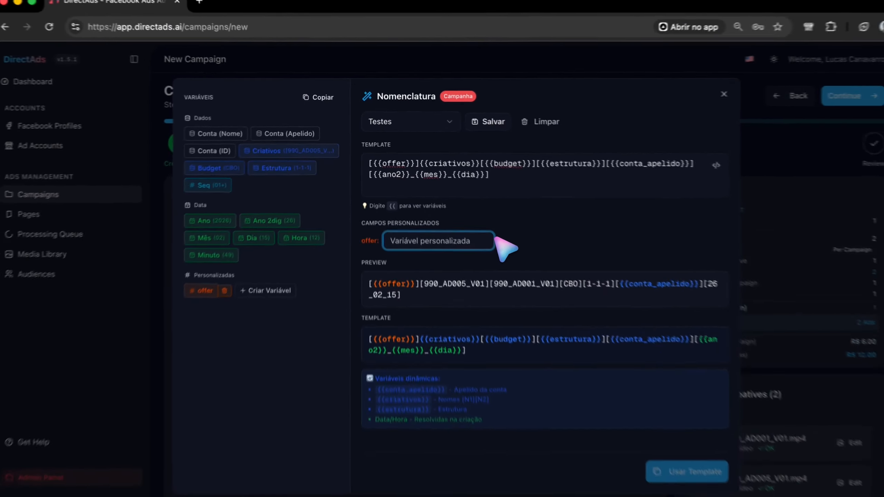
pyautogui.write('WL')
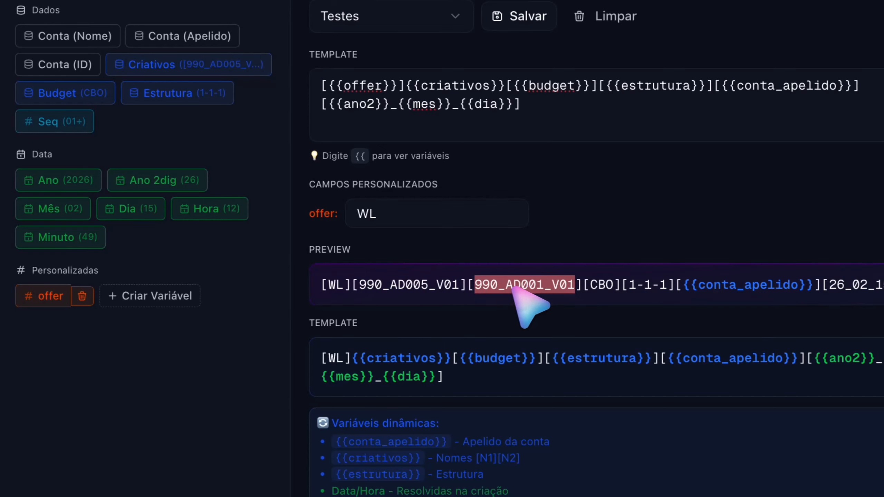
pyautogui.moveTo(407, 86); pyautogui.dragTo(506, 86)
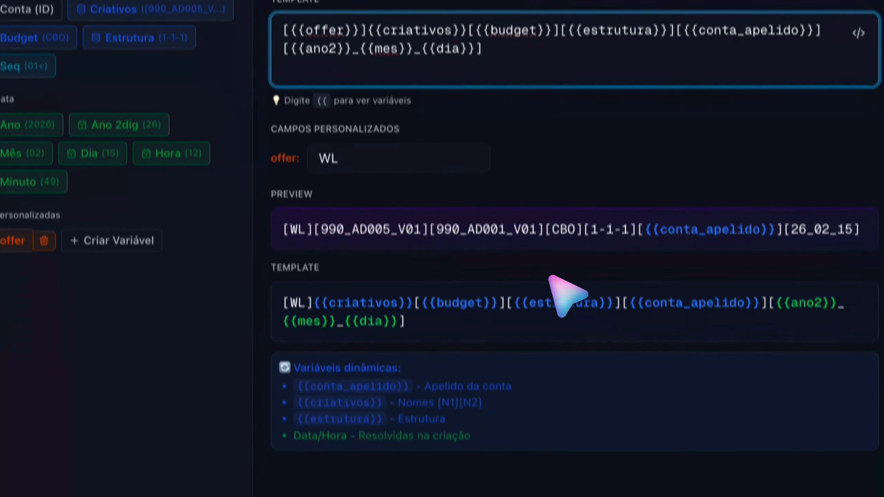
pyautogui.doubleClick(371, 332)
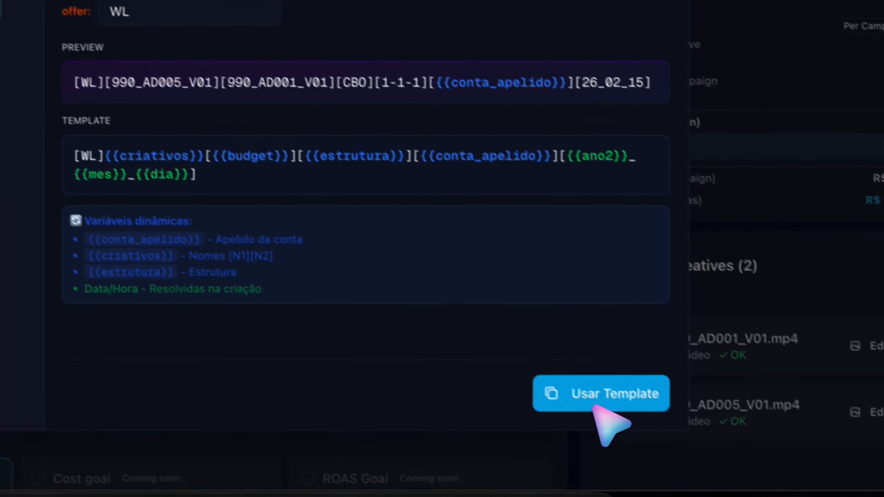
# Step: Save the naming template as a preset named TUTORIAL
pyautogui.click(476, 160)
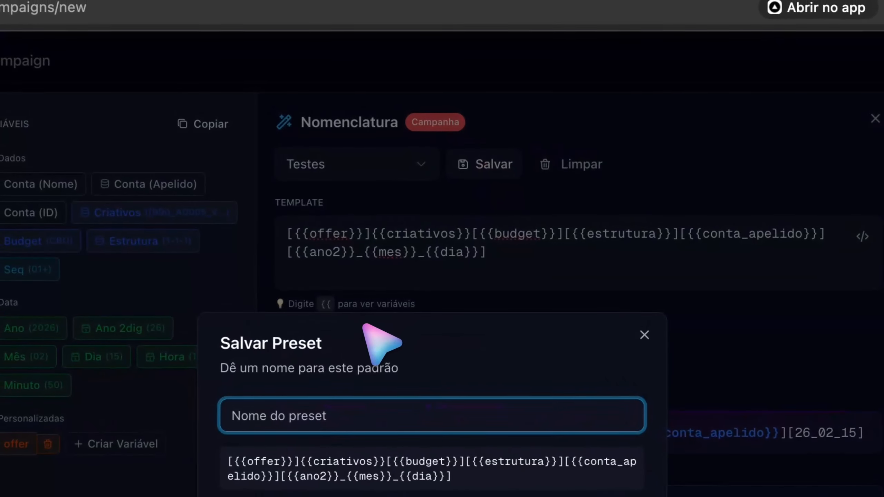
pyautogui.write('TUTORIAL')
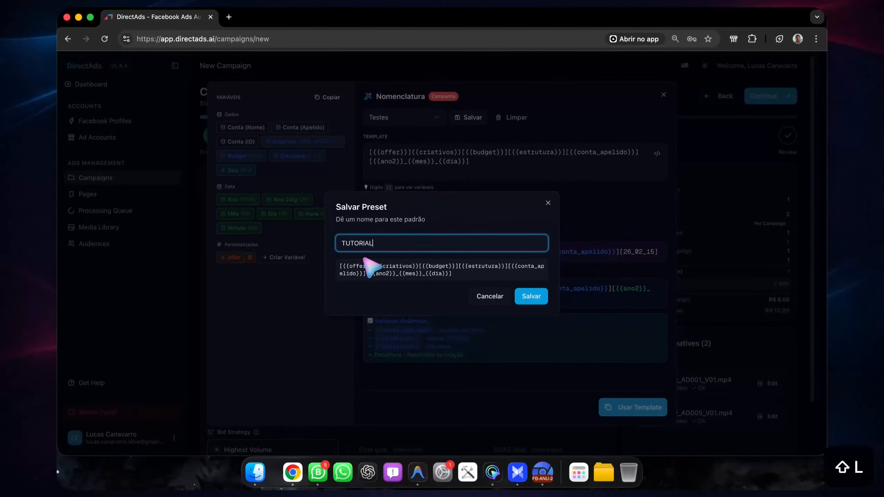
pyautogui.click(519, 298)
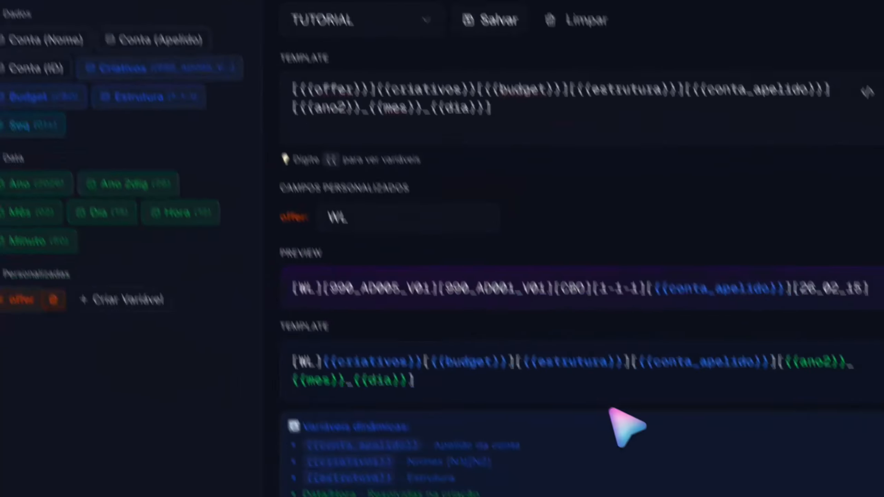
# Step: Apply the template as the campaign name and continue to the Ad Sets step
pyautogui.click(608, 402)
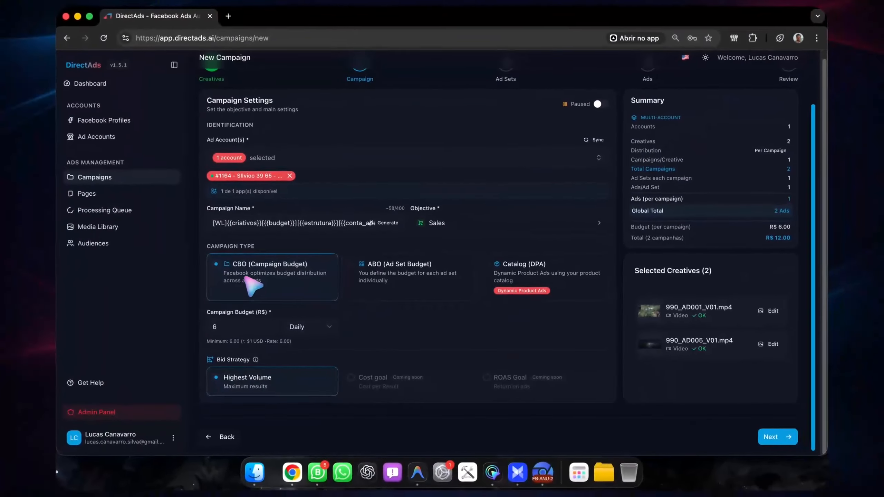
pyautogui.scroll(3, 467, 258)
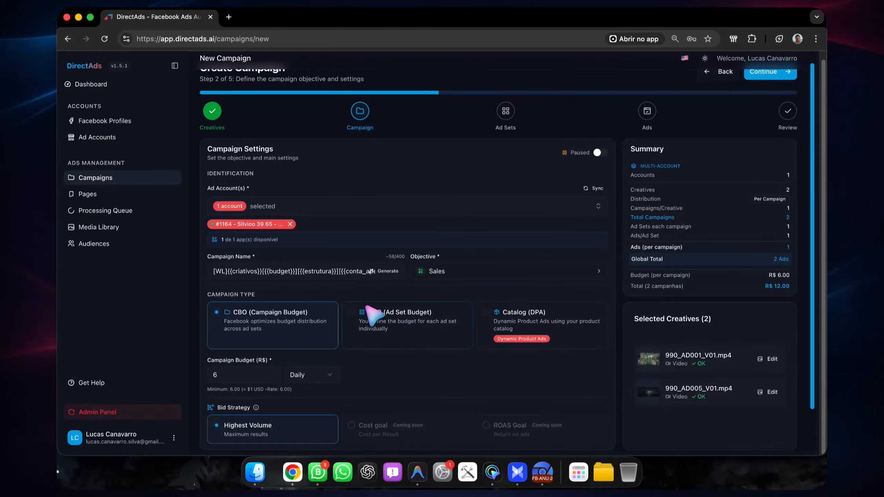
pyautogui.scroll(1, 679, 122)
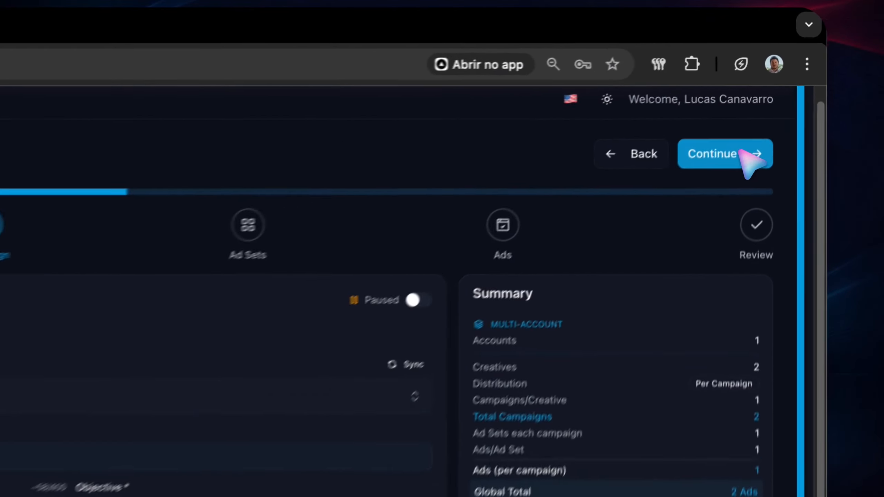
pyautogui.click(782, 92)
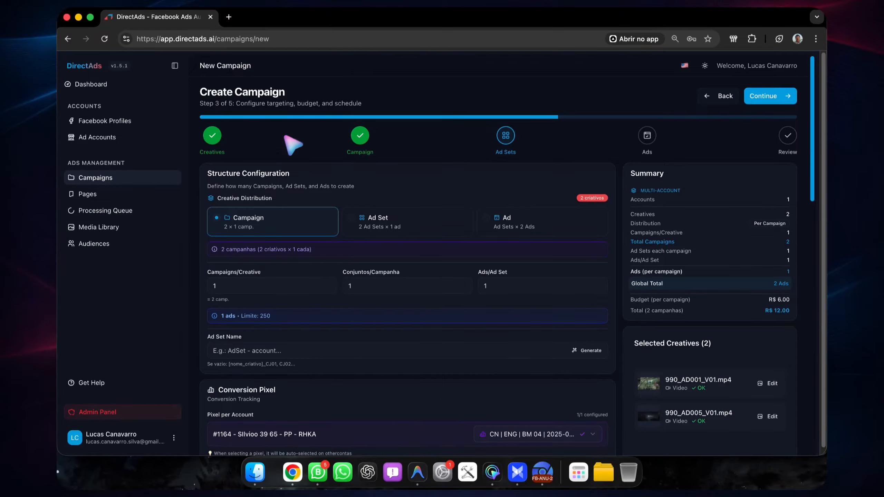
# Step: Try the Ad Set and Ad creative distributions with 2 ads per ad set, and restore the Campaign distribution with 1 ad
pyautogui.click(376, 231)
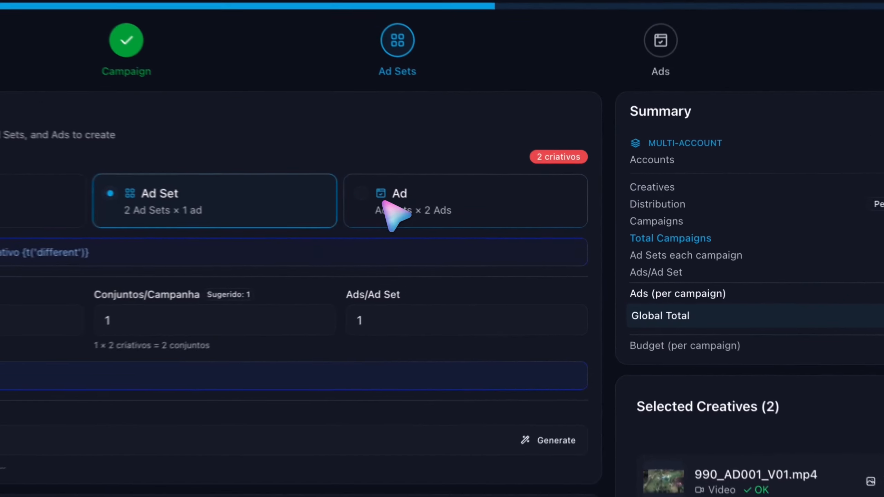
pyautogui.click(505, 227)
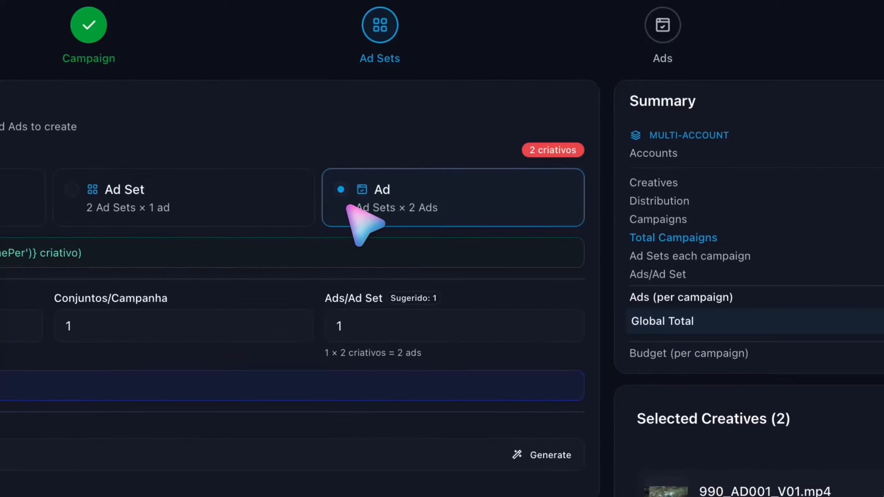
pyautogui.click(492, 290)
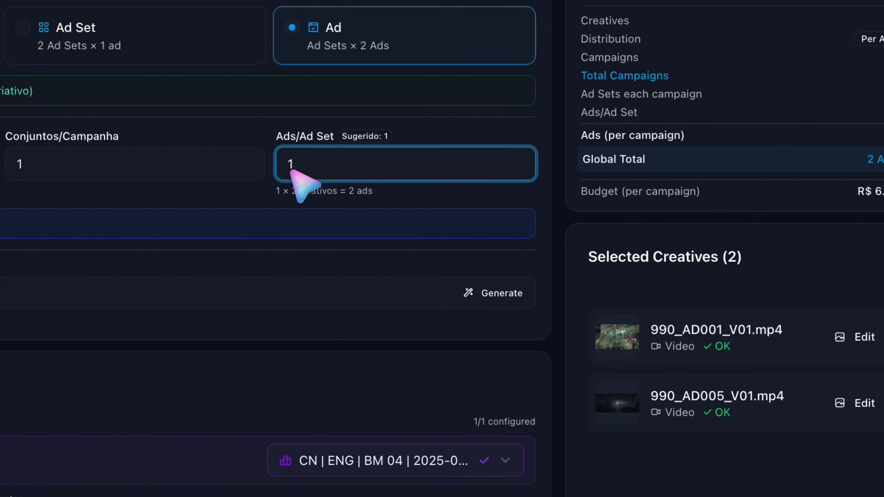
pyautogui.write('2')
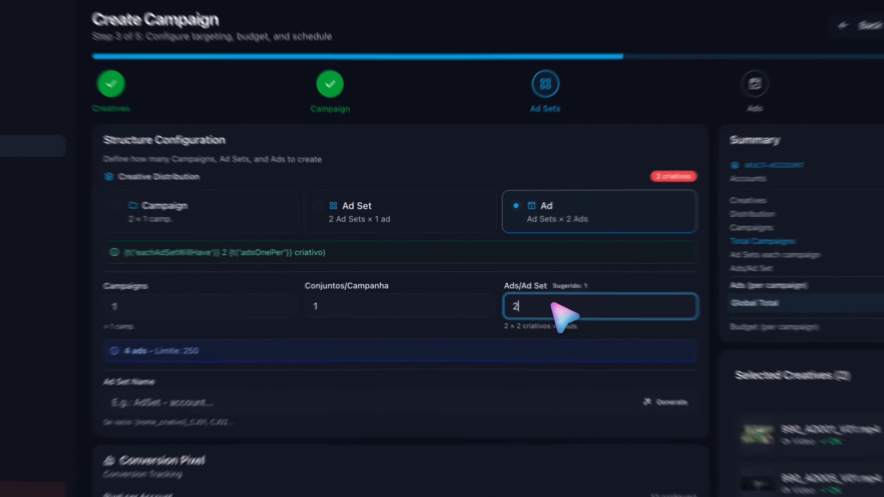
pyautogui.moveTo(504, 284); pyautogui.dragTo(473, 284)
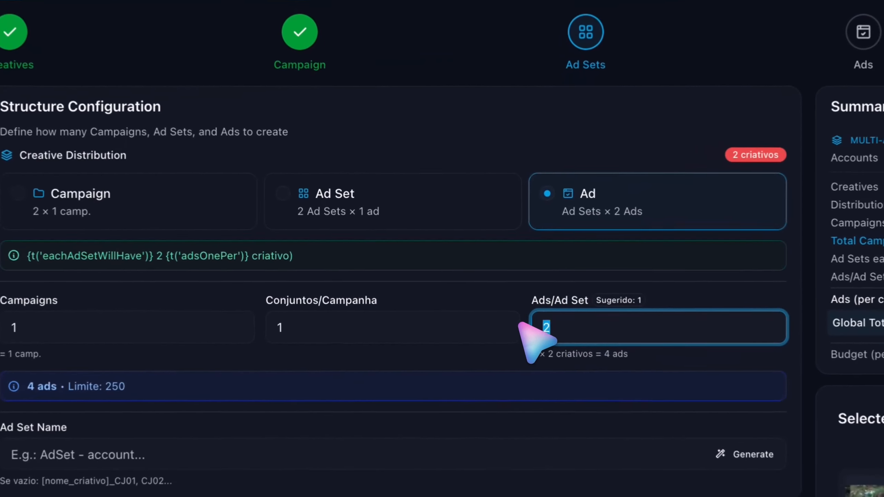
pyautogui.write('1')
pyautogui.click(209, 223)
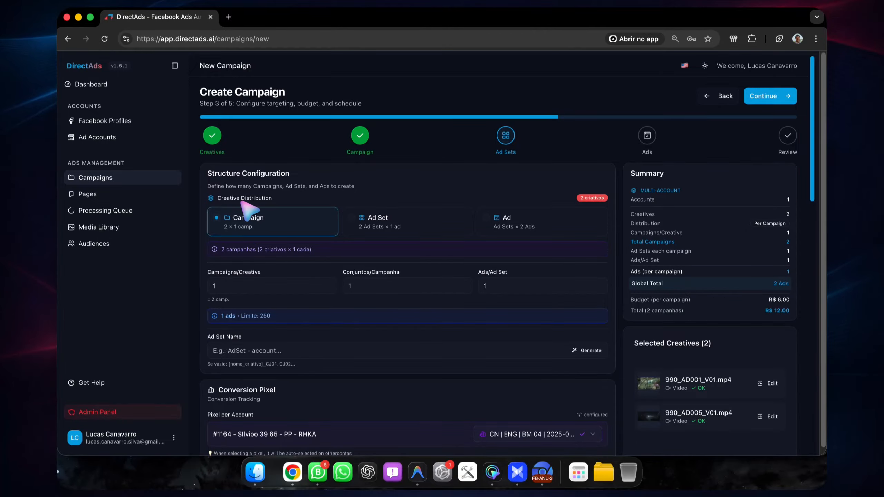
# Step: Set the number of ad sets per campaign (Conjuntos/Campanha) to 50
pyautogui.click(356, 289)
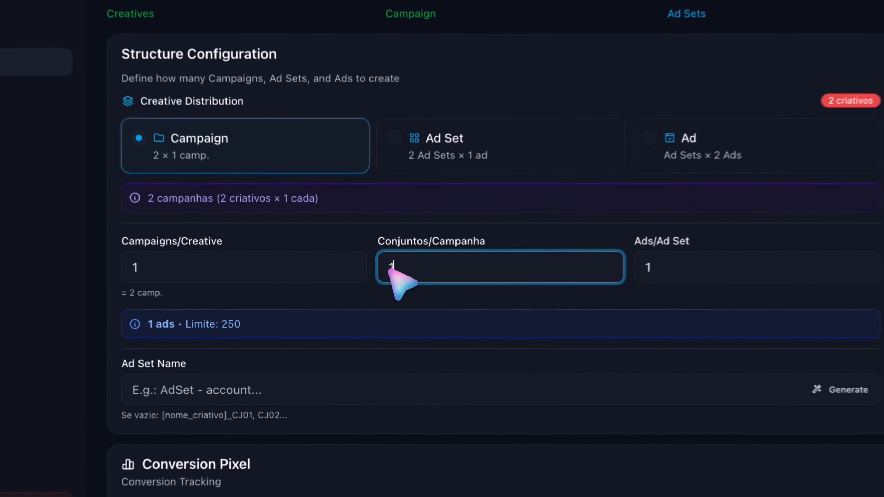
pyautogui.hotkey('ctrl', 'a')
pyautogui.write('50')
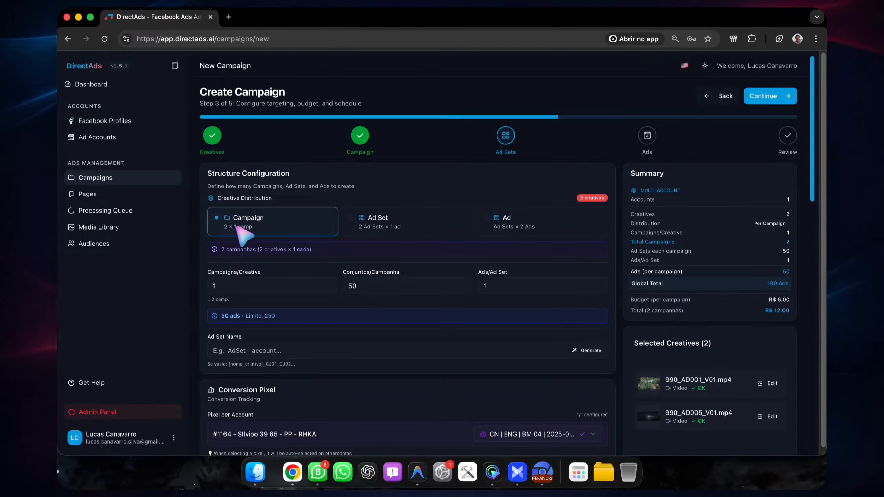
# Step: Reopen the campaign name generator from the Campaign step and try WL as the offer value
pyautogui.click(726, 96)
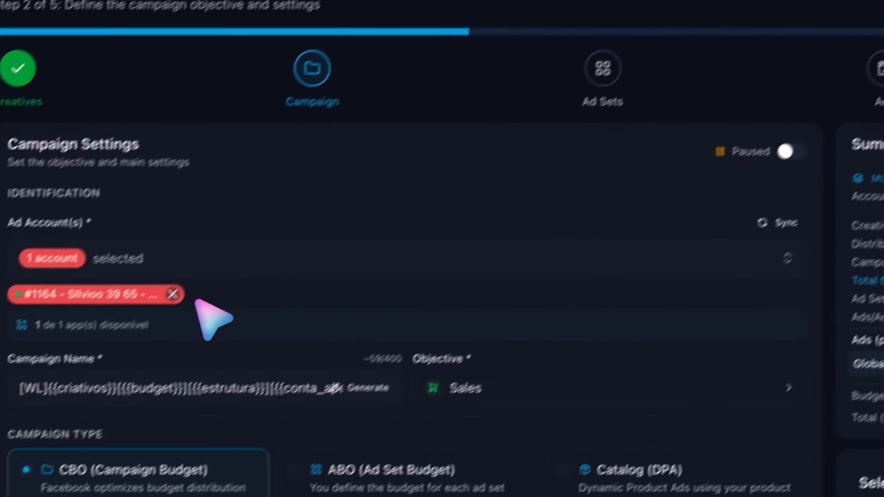
pyautogui.click(474, 333)
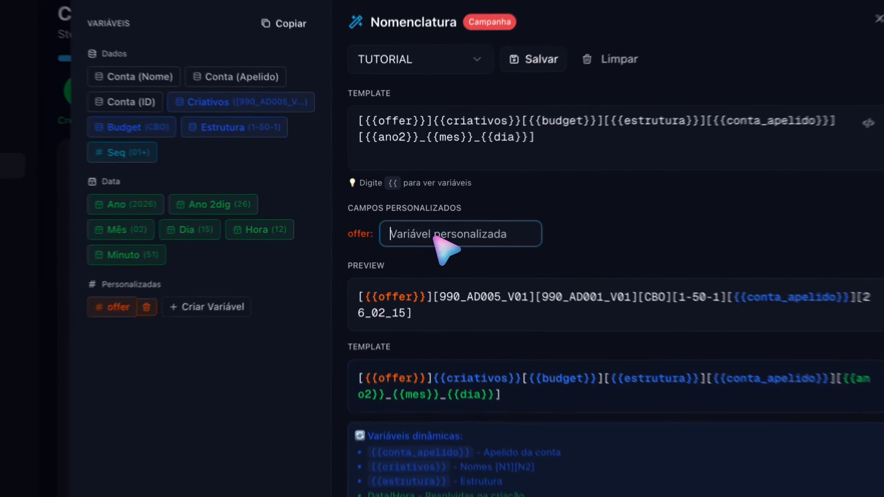
pyautogui.click(428, 217)
pyautogui.write('WL')
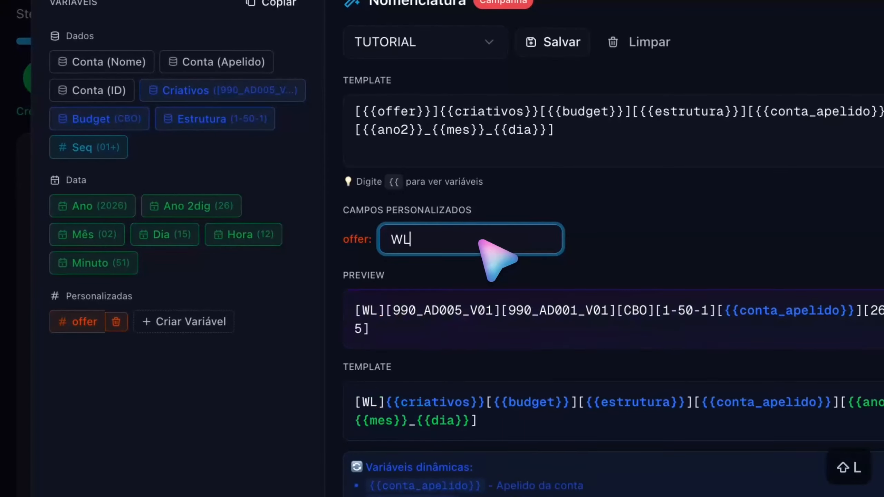
pyautogui.press('BackSpace')
pyautogui.press('BackSpace')
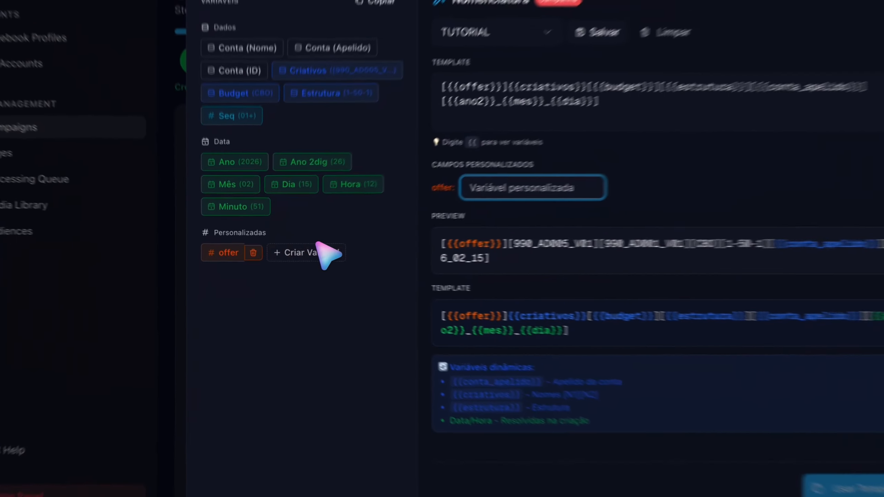
# Step: Create a custom variable named gestor and add it at the end of the template
pyautogui.click(284, 257)
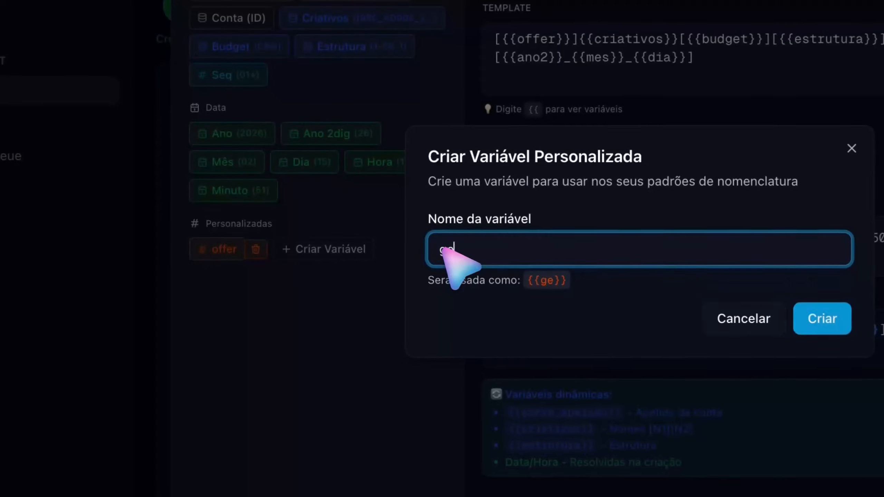
pyautogui.write('gestor')
pyautogui.click(824, 318)
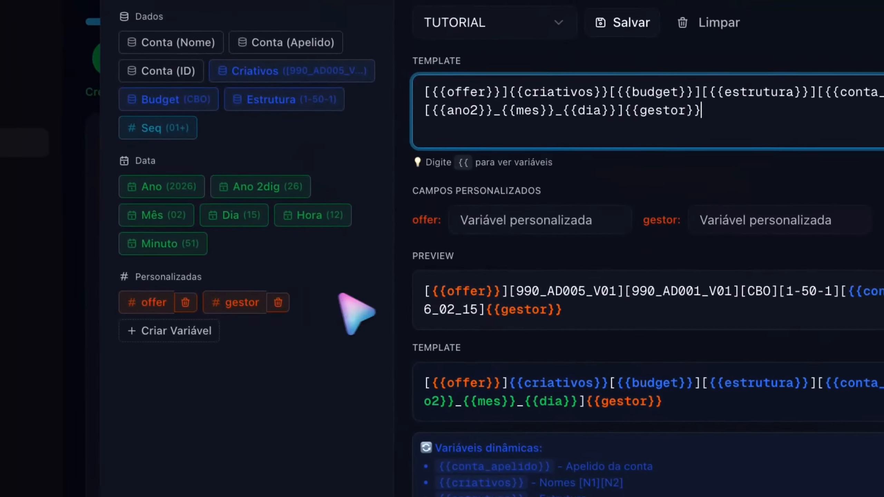
# Step: Enter the manager's name in the gestor field and enclose {{gestor}} in square brackets in the template
pyautogui.click(741, 227)
pyautogui.write('A')
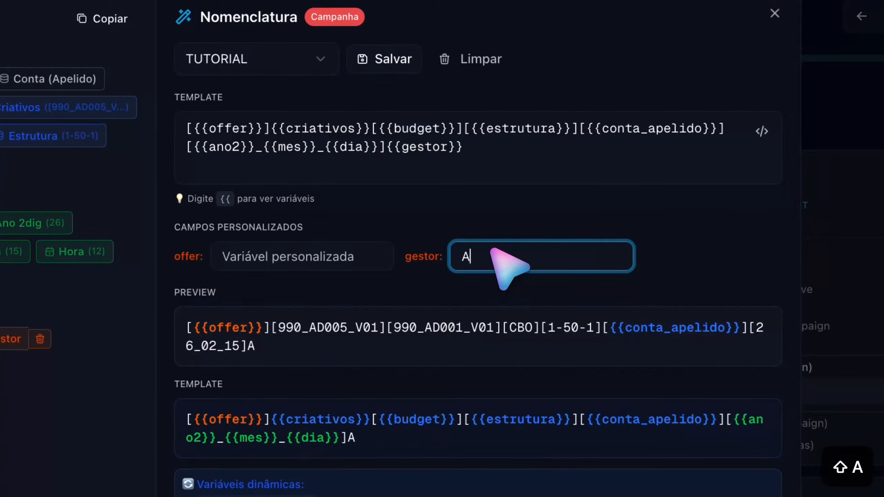
pyautogui.press('BackSpace')
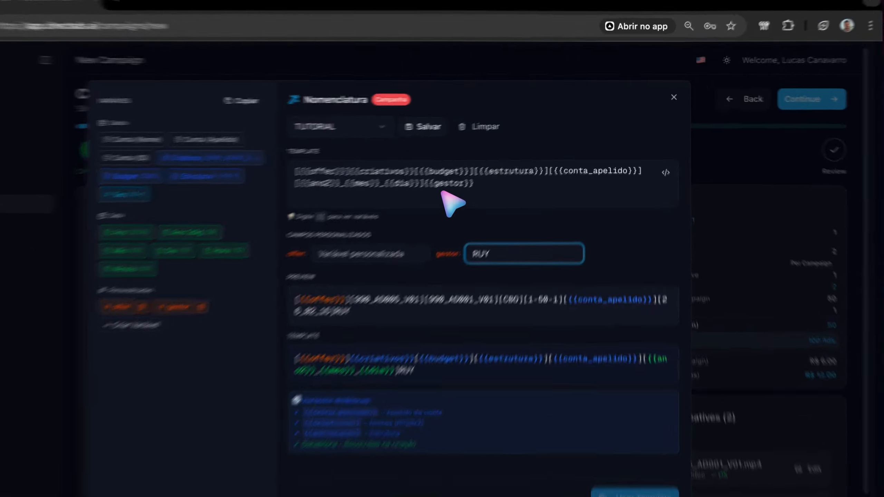
pyautogui.click(588, 167)
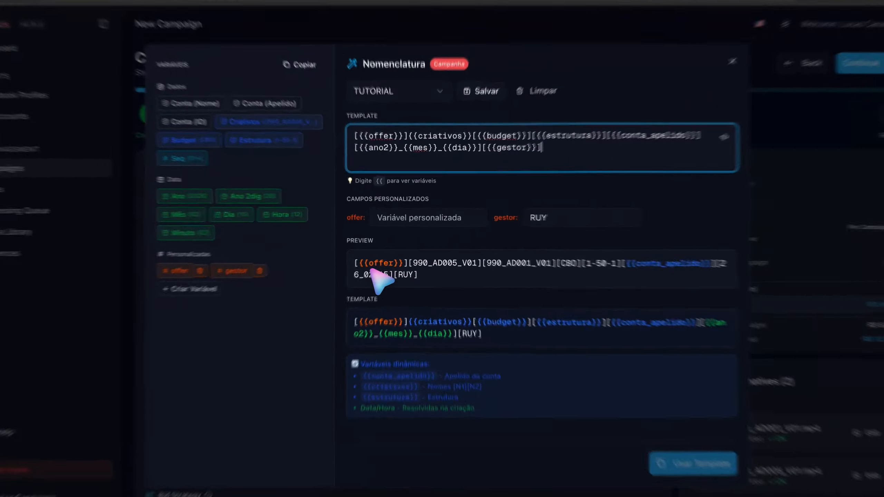
pyautogui.moveTo(370, 252); pyautogui.dragTo(420, 264)
pyautogui.click(425, 262)
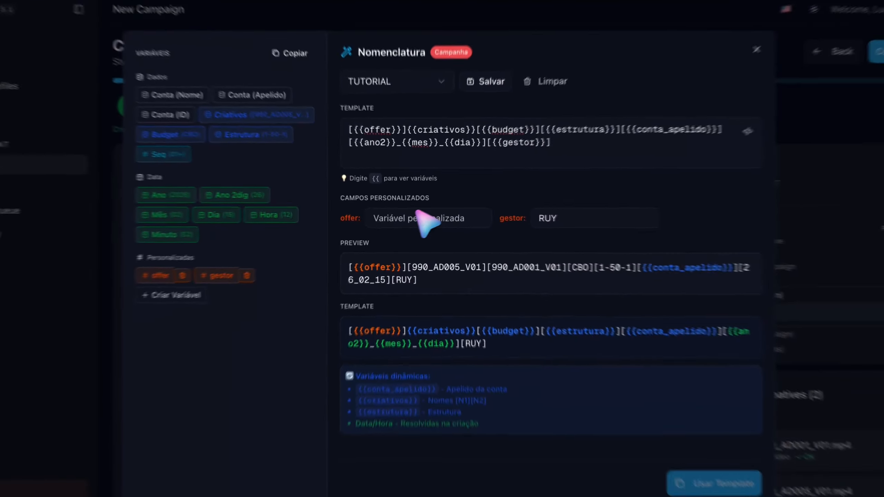